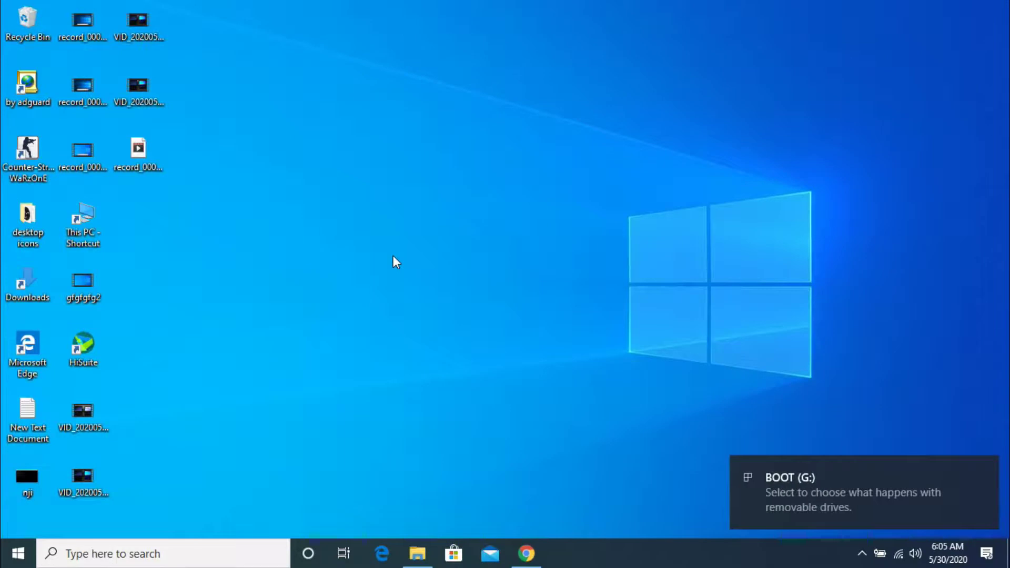
Open This PC, check the contents of the BOOT (G:) drive and return to the drive overview.
{"action": "double_click", "coordinate": [86, 228]}
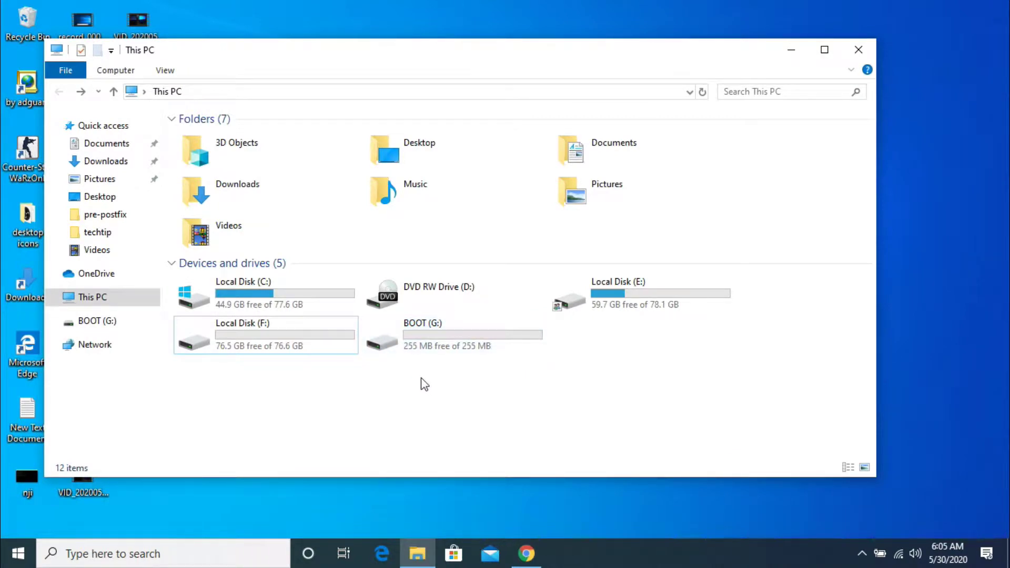
{"action": "left_click", "coordinate": [440, 340]}
{"action": "double_click", "coordinate": [440, 340]}
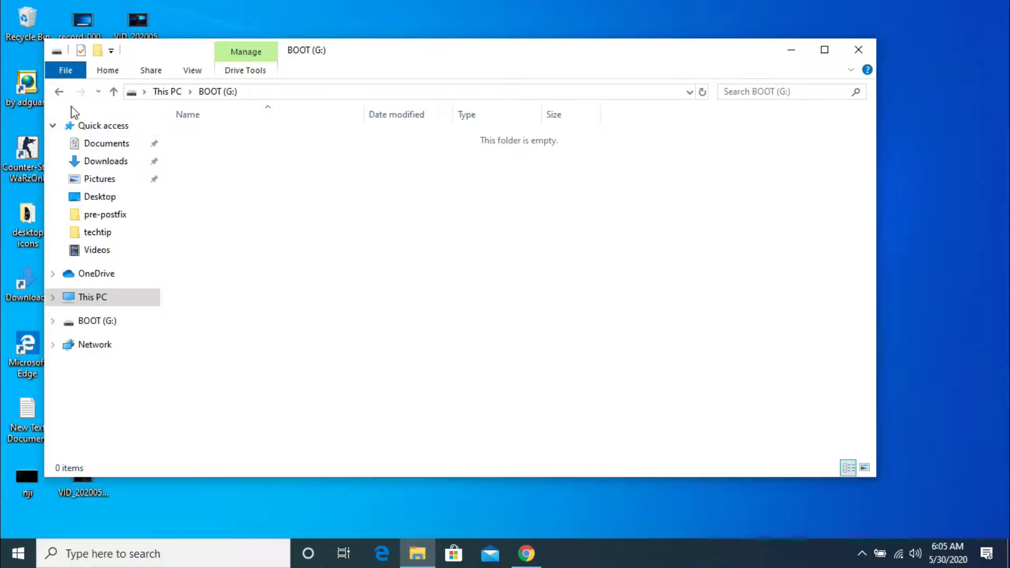
{"action": "left_click", "coordinate": [59, 91]}
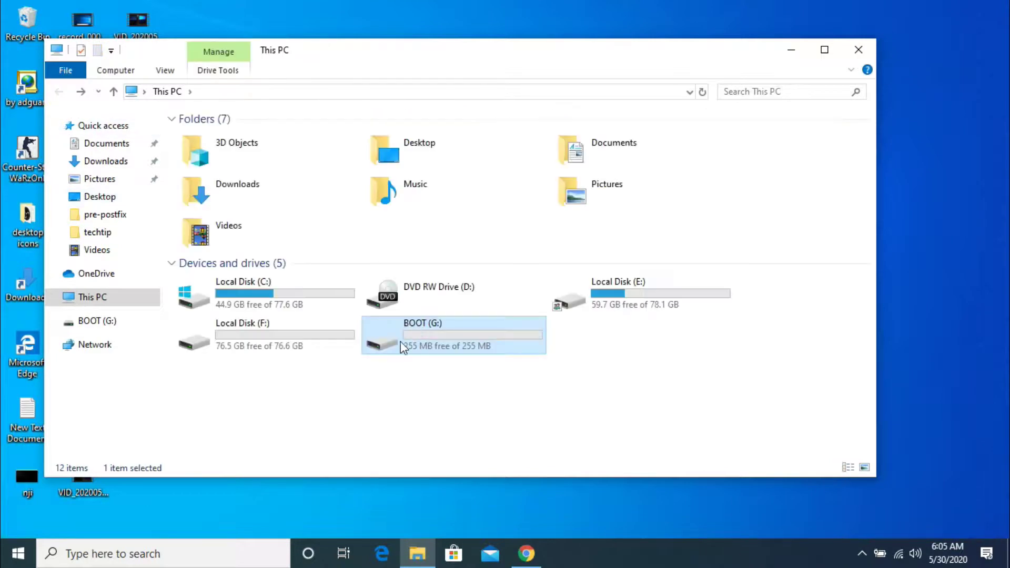
Quick-format the BOOT (G:) drive with the FAT file system and an allocation unit size of 4096 bytes.
{"action": "right_click", "coordinate": [402, 347]}
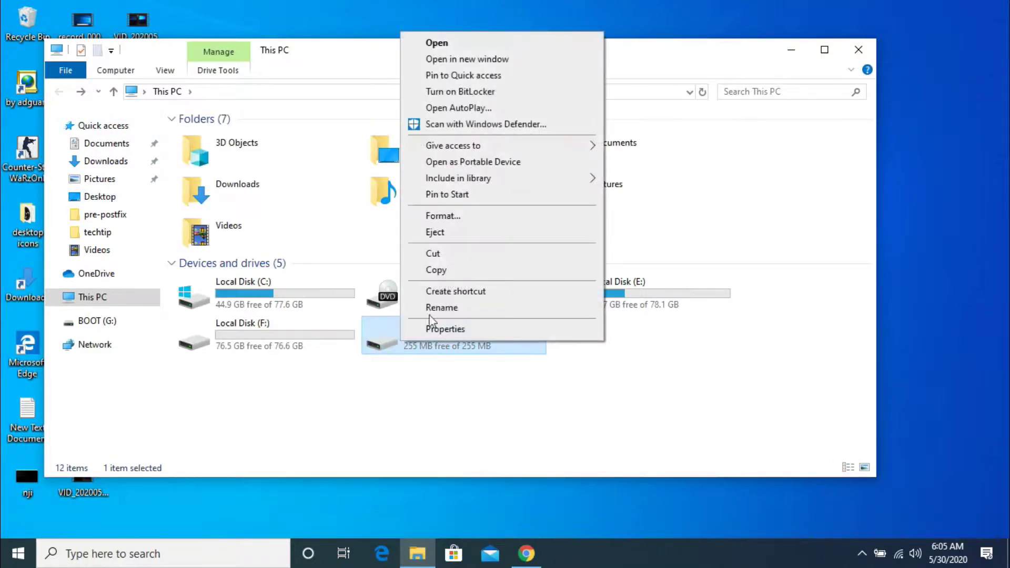
{"action": "left_click", "coordinate": [453, 218]}
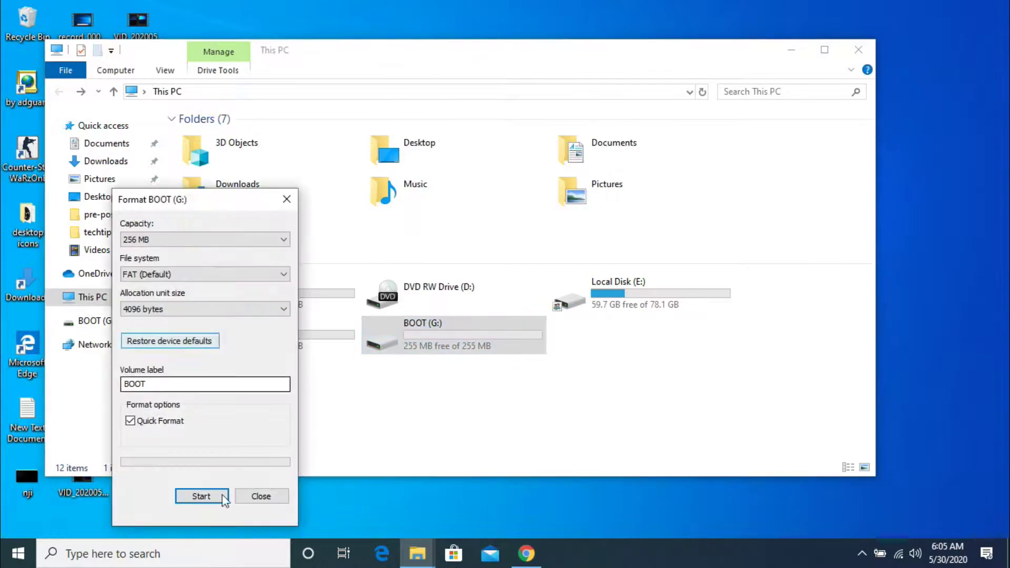
{"action": "left_click", "coordinate": [200, 497]}
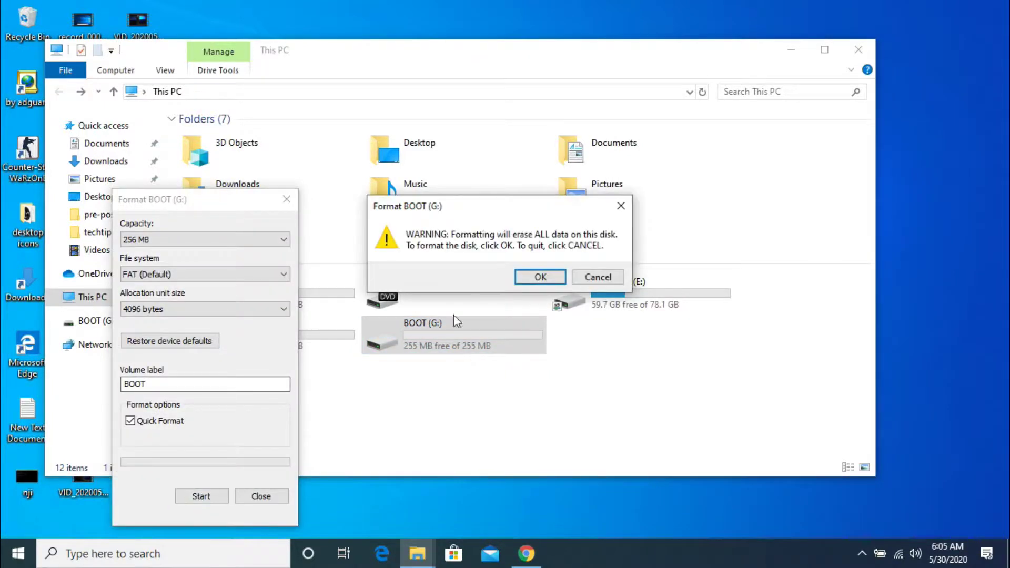
{"action": "left_click", "coordinate": [548, 276]}
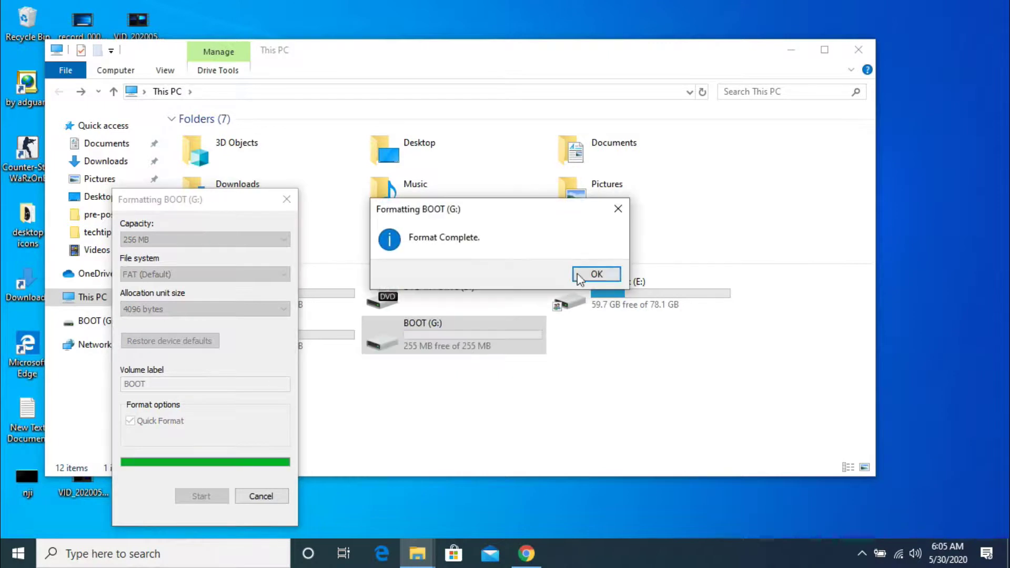
{"action": "left_click", "coordinate": [591, 275]}
{"action": "left_click", "coordinate": [286, 199]}
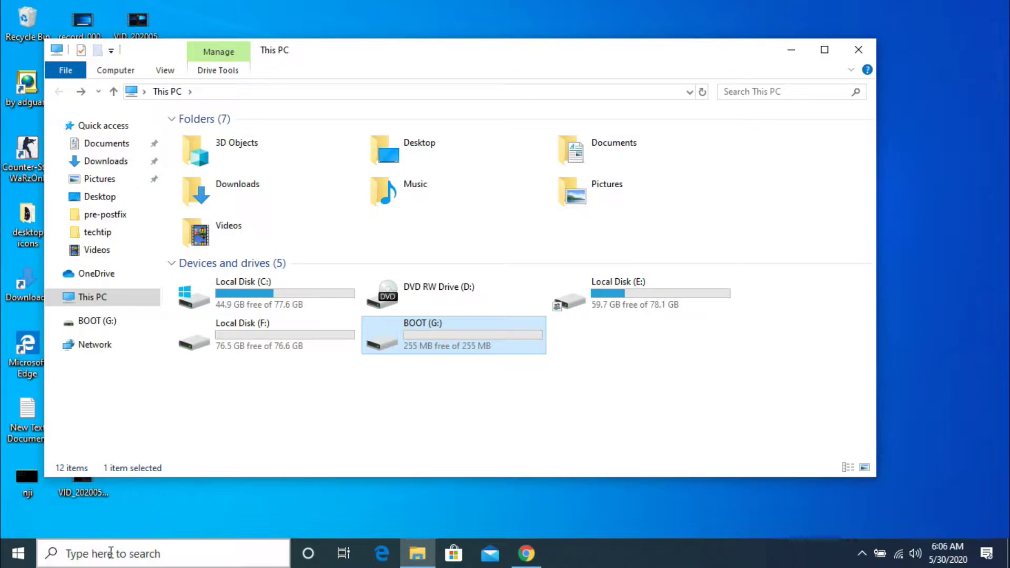
Search Windows for the disk partition tool, open Disk Management and move its window higher on the screen.
{"action": "left_click", "coordinate": [83, 554]}
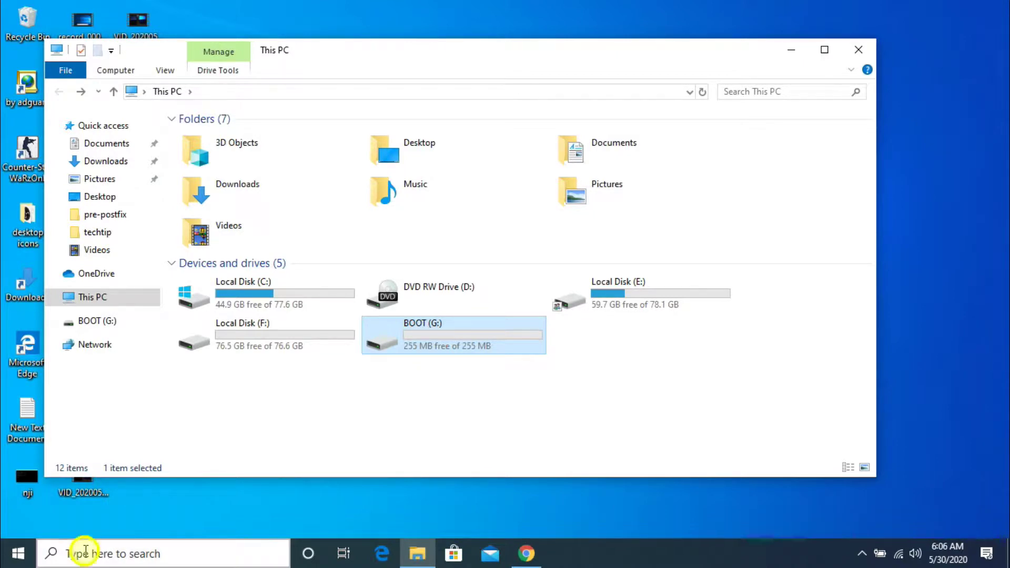
{"action": "type", "text": "dis"}
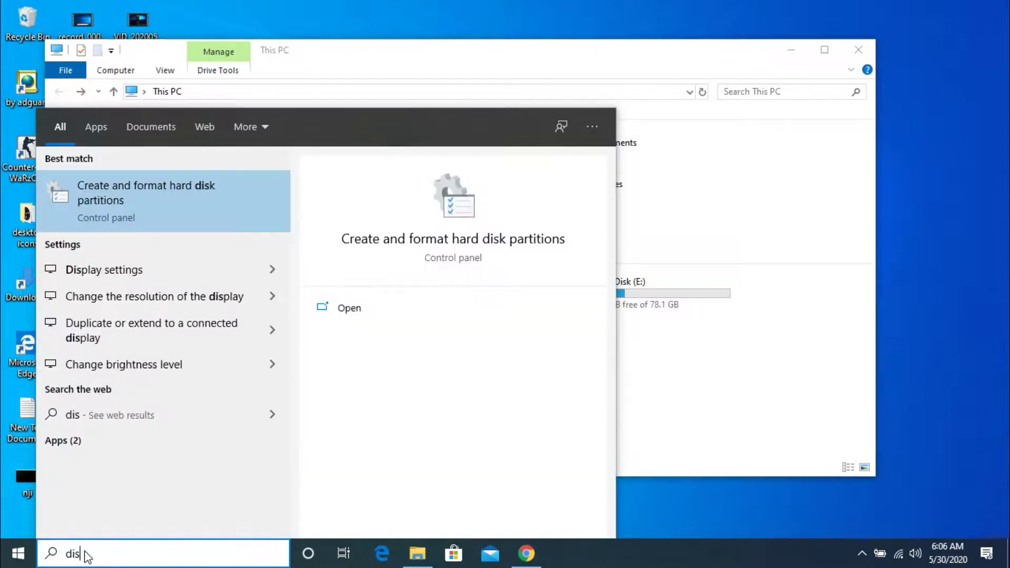
{"action": "left_click", "coordinate": [155, 185]}
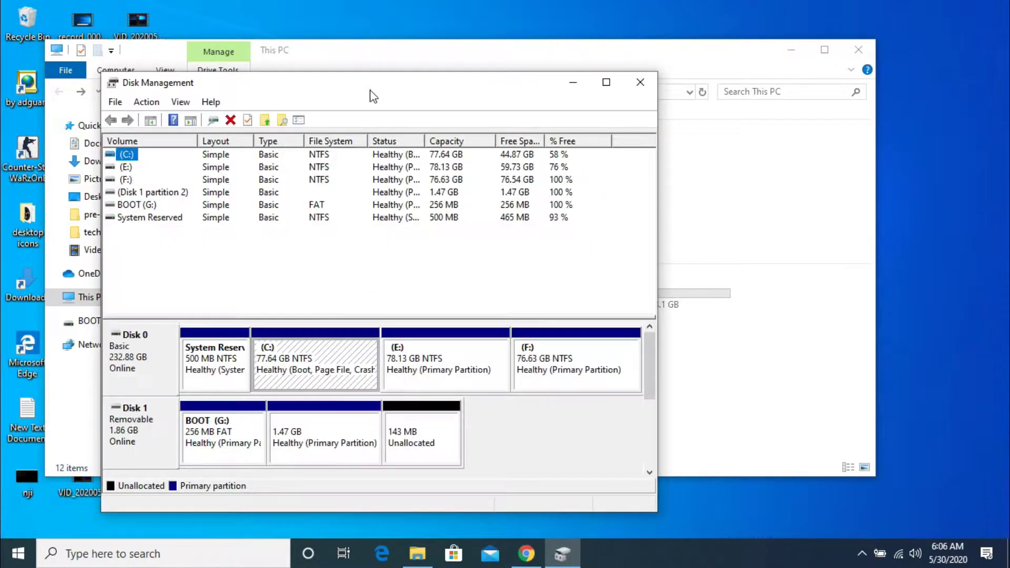
{"action": "left_click_drag", "start_coordinate": [379, 84], "coordinate": [392, 16]}
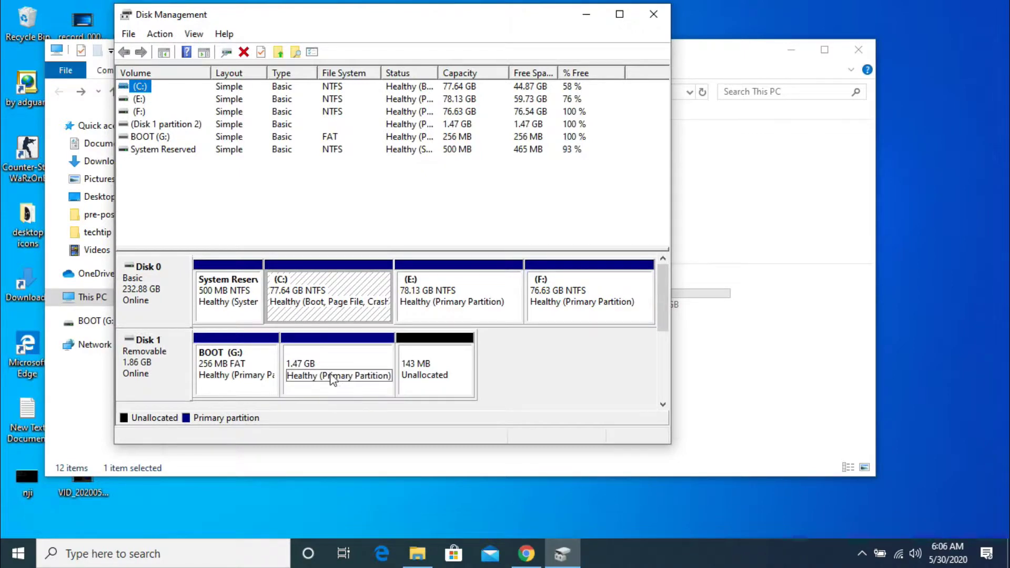
Delete the BOOT (G:) volume and the 1.47 GB partition on removable Disk 1.
{"action": "right_click", "coordinate": [235, 364]}
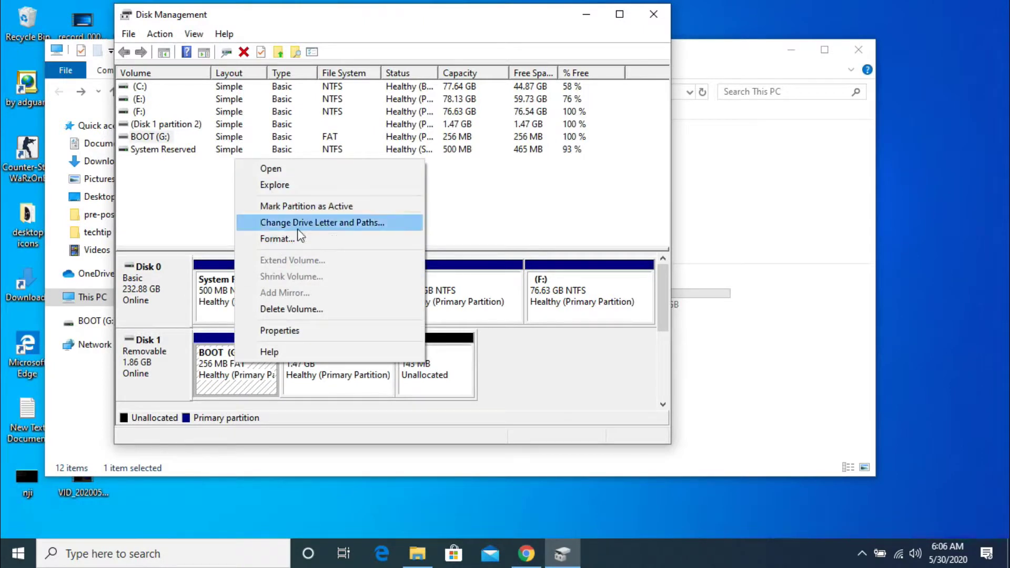
{"action": "left_click", "coordinate": [308, 310]}
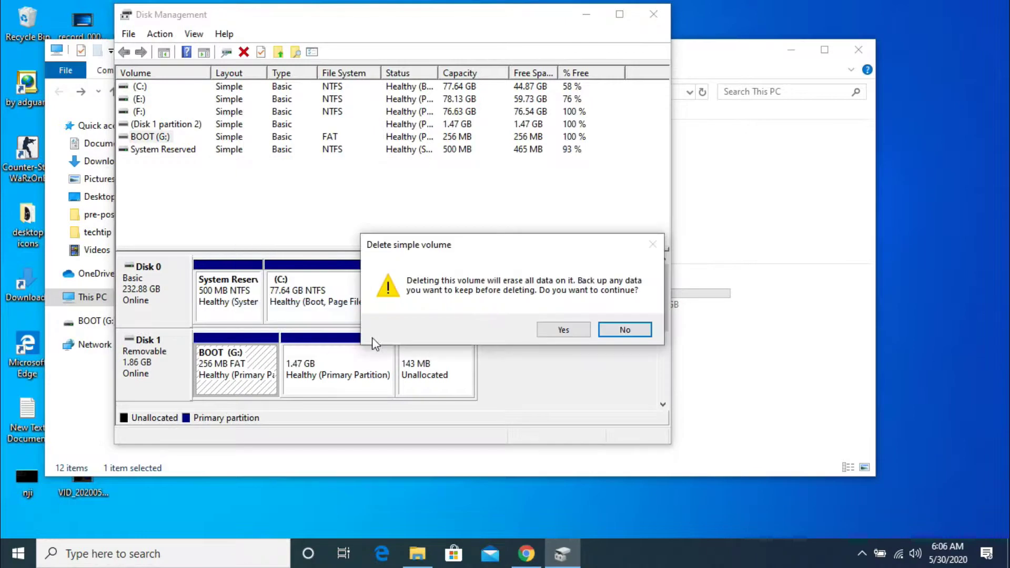
{"action": "left_click", "coordinate": [581, 330]}
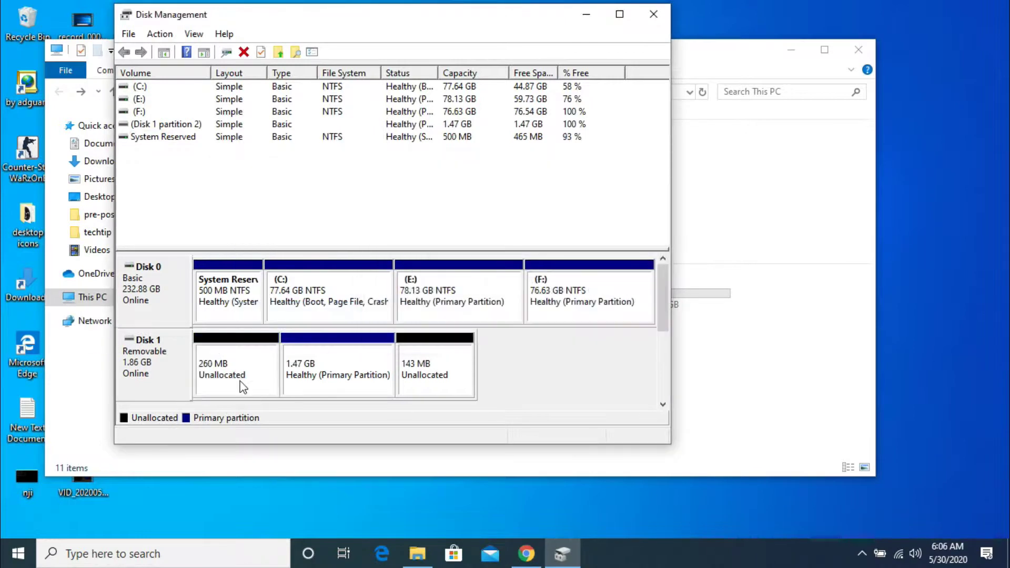
{"action": "right_click", "coordinate": [333, 361]}
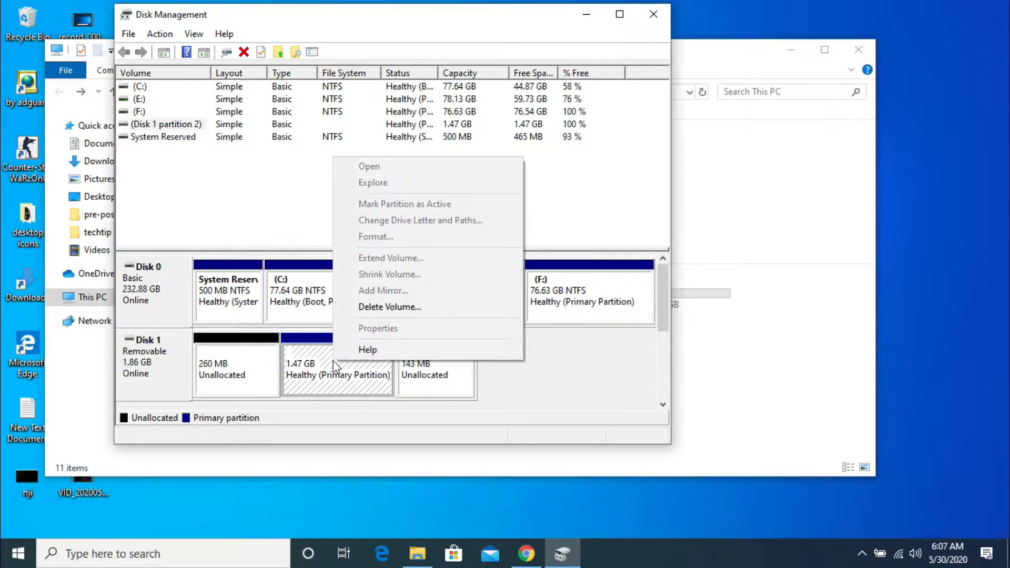
{"action": "left_click", "coordinate": [384, 309]}
{"action": "left_click", "coordinate": [539, 335]}
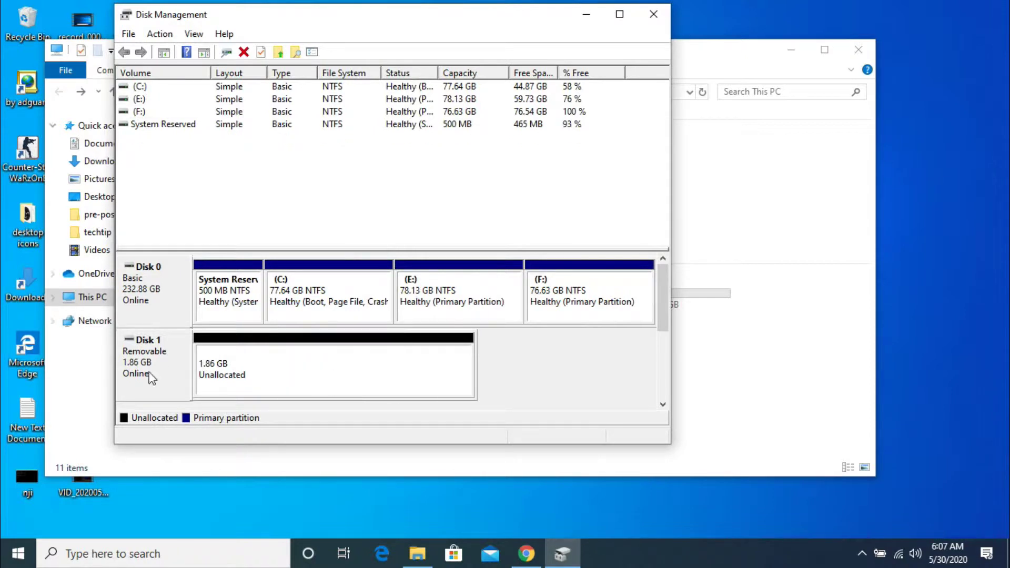
Create a 1905 MB simple volume on Disk 1 with drive letter G, FAT file system, label New Volume and quick format.
{"action": "right_click", "coordinate": [265, 371]}
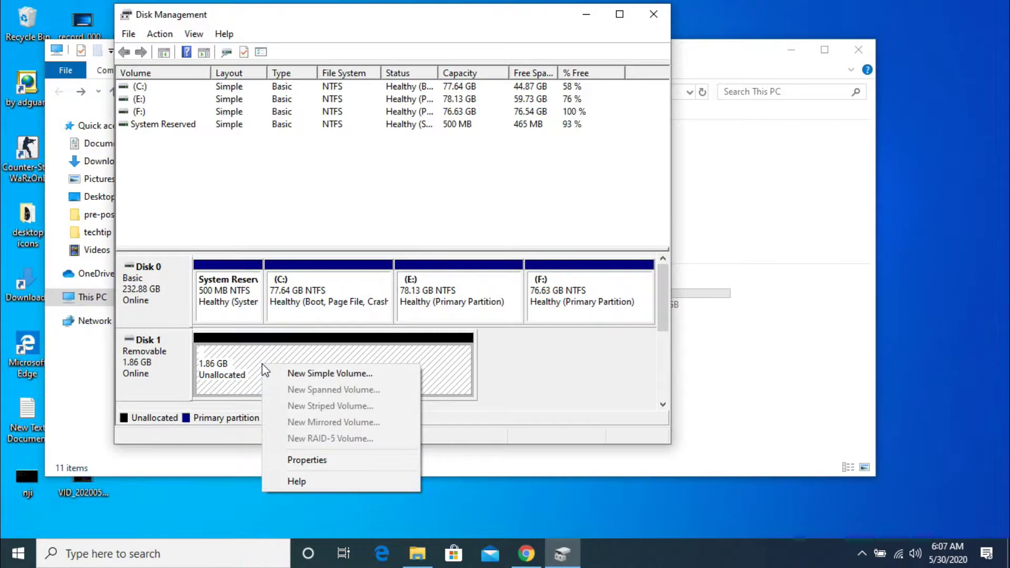
{"action": "left_click", "coordinate": [299, 374]}
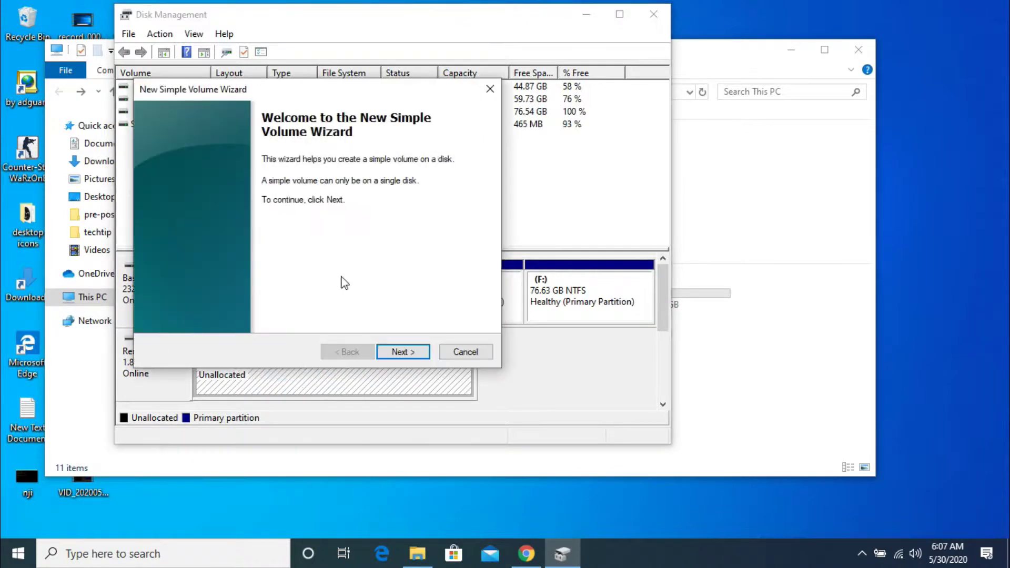
{"action": "left_click", "coordinate": [403, 351]}
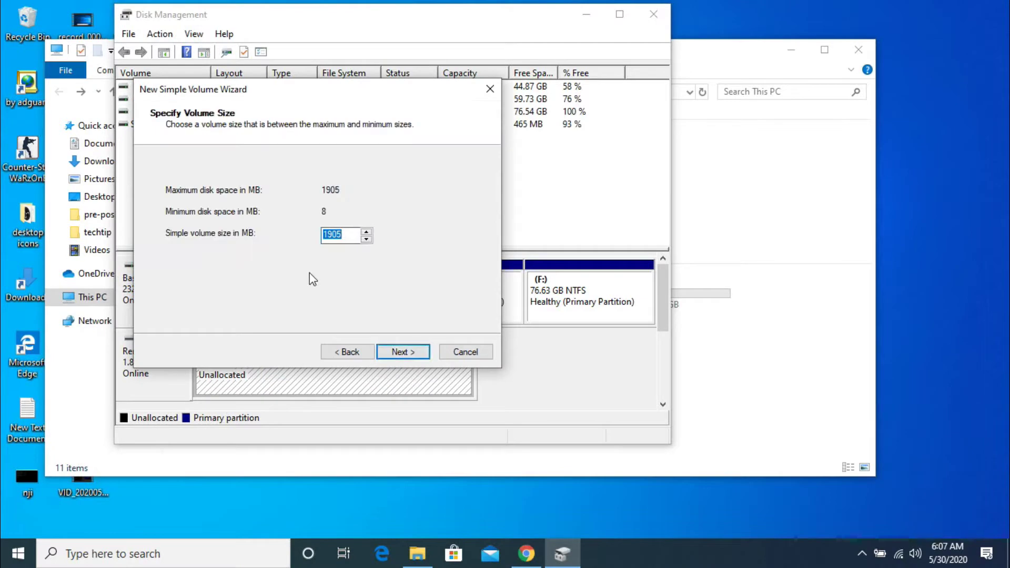
{"action": "left_click", "coordinate": [403, 353]}
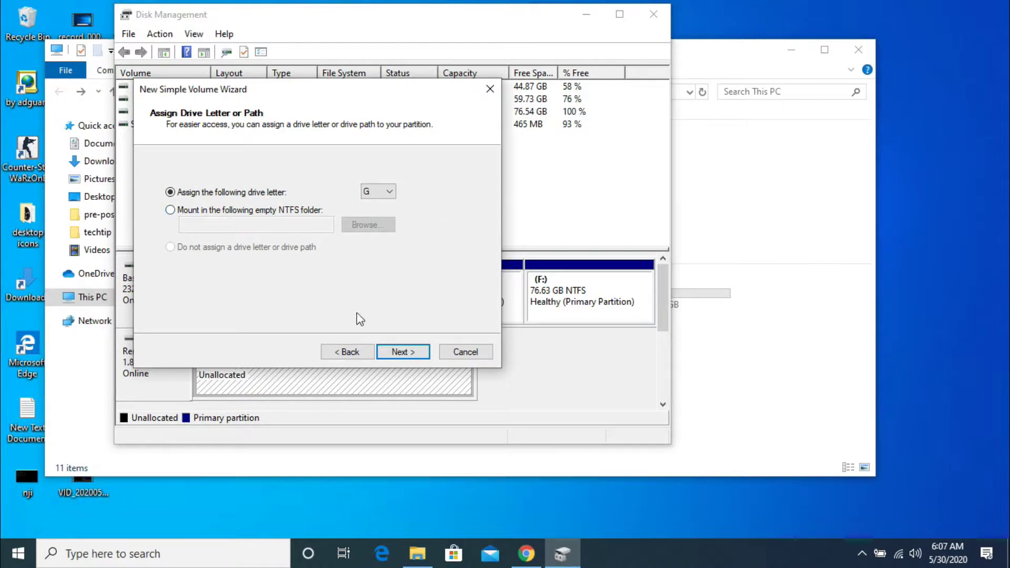
{"action": "left_click", "coordinate": [412, 354]}
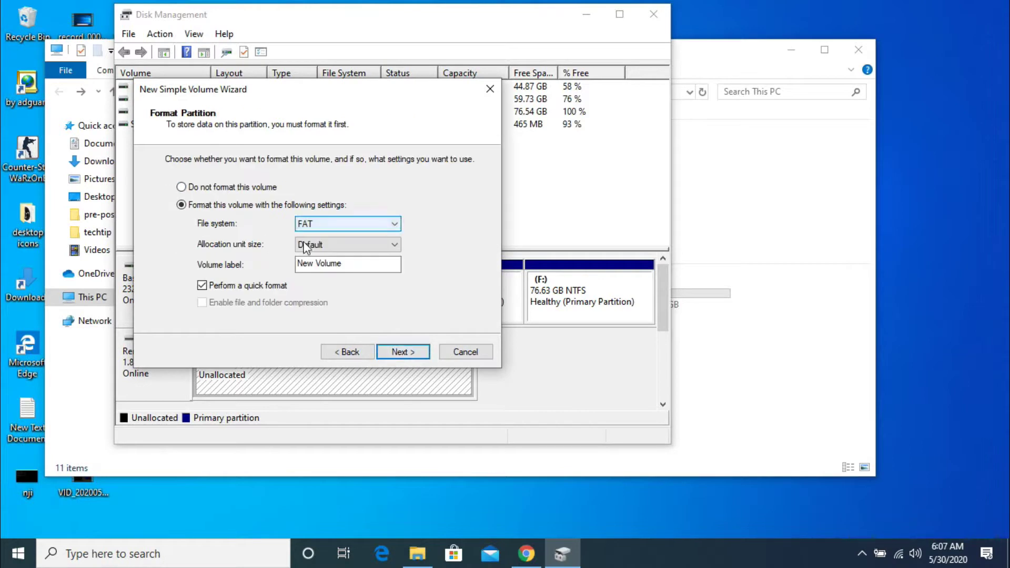
{"action": "left_click", "coordinate": [410, 353]}
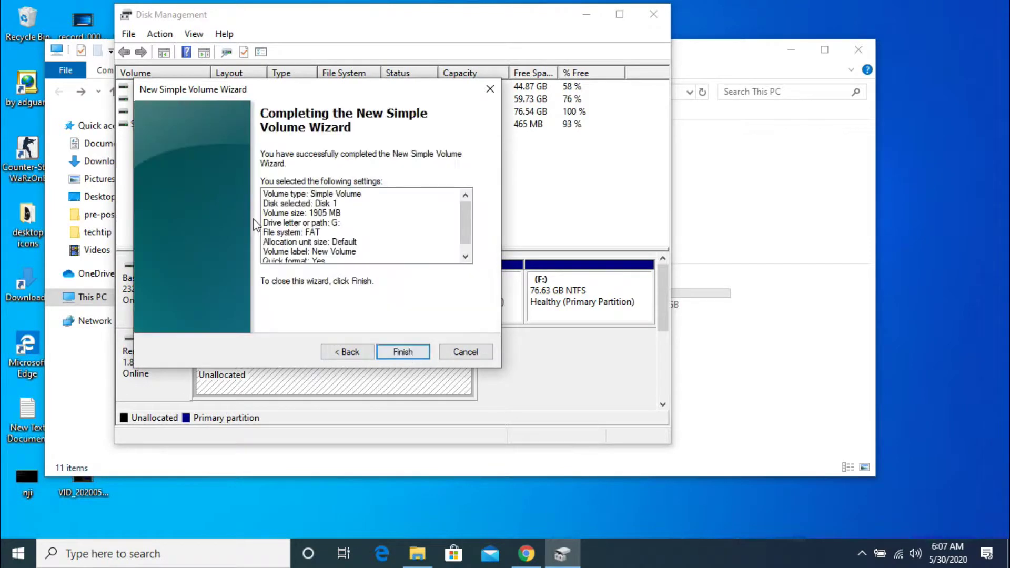
{"action": "left_click", "coordinate": [401, 352]}
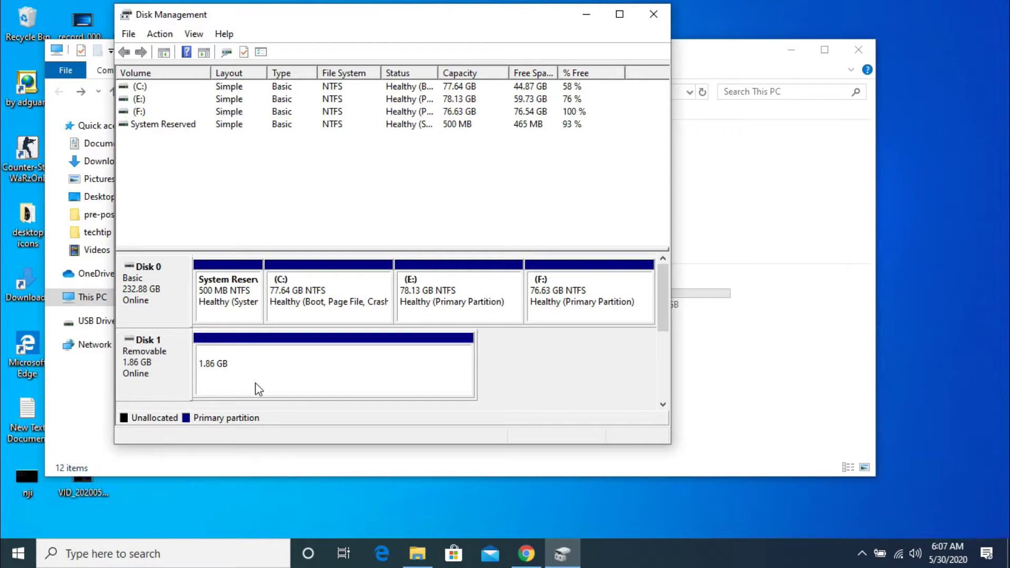
Minimize Disk Management and refresh the list of drives in This PC.
{"action": "left_click", "coordinate": [587, 21]}
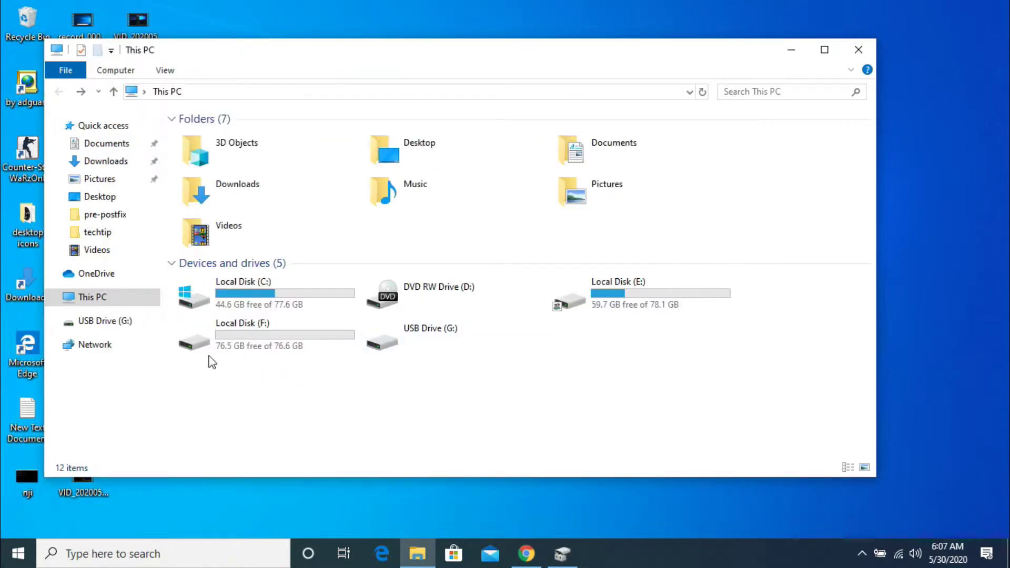
{"action": "right_click", "coordinate": [397, 339]}
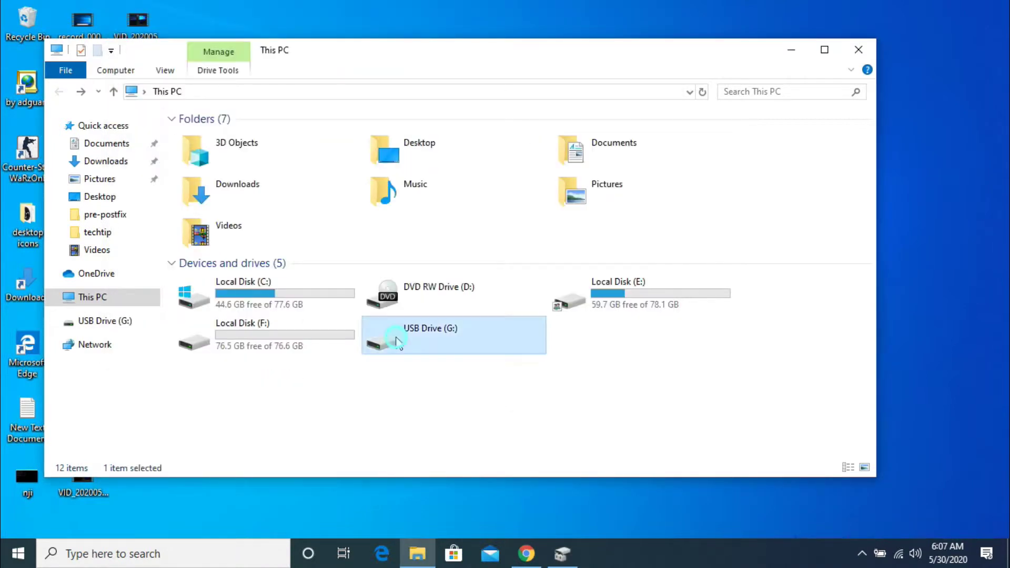
{"action": "left_click", "coordinate": [420, 388]}
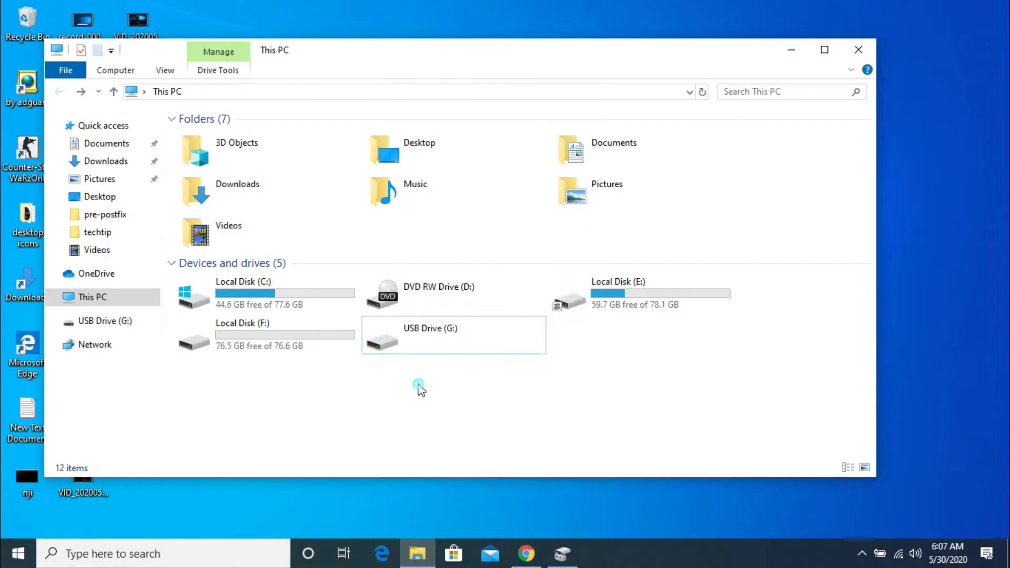
{"action": "right_click", "coordinate": [419, 387]}
{"action": "left_click", "coordinate": [456, 275]}
{"action": "right_click", "coordinate": [412, 399]}
{"action": "left_click", "coordinate": [361, 394]}
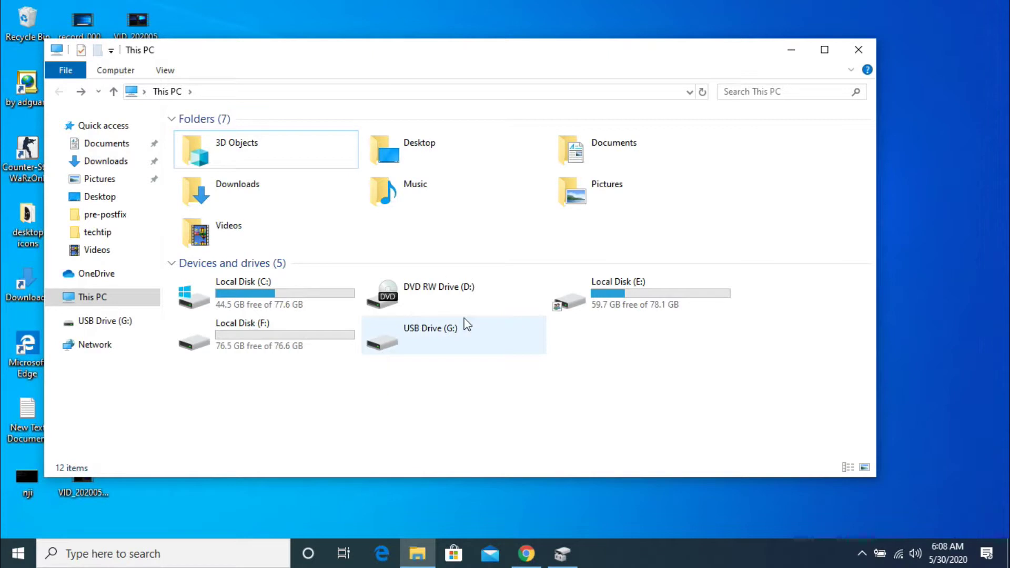
Quick-format USB Drive (G:) as FAT with restored device defaults and the default allocation size, and open the drive.
{"action": "right_click", "coordinate": [424, 345]}
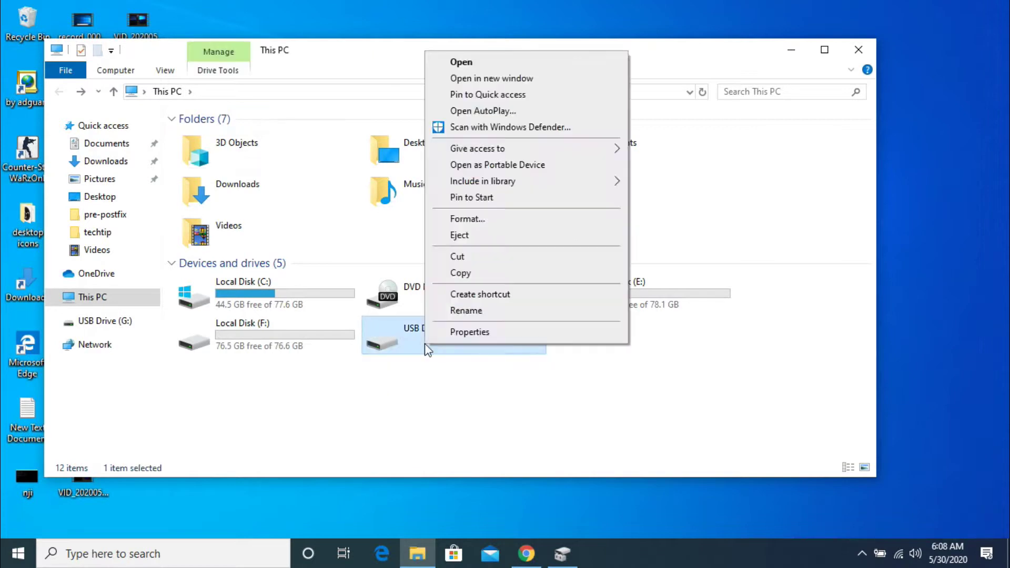
{"action": "left_click", "coordinate": [464, 219]}
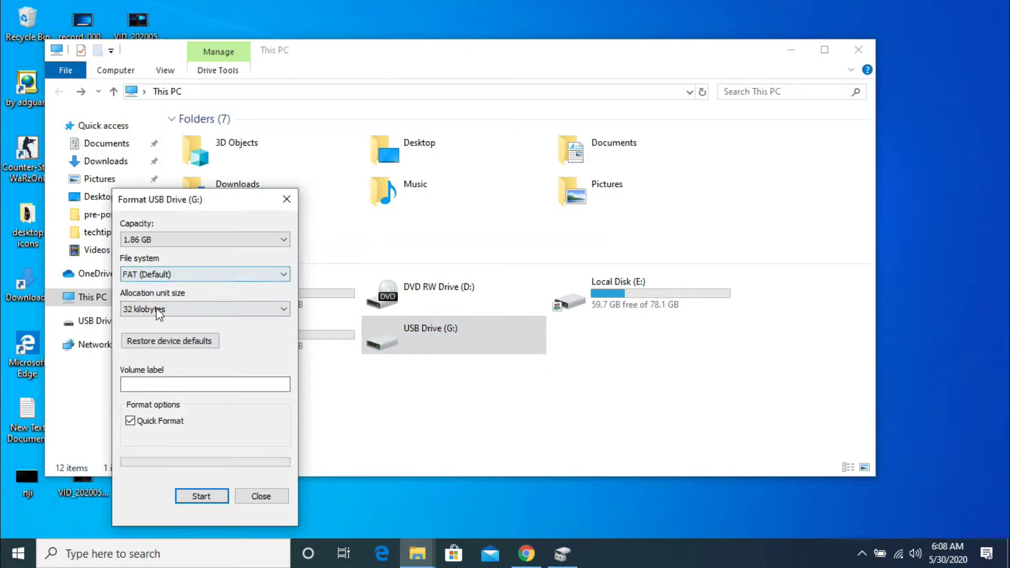
{"action": "left_click", "coordinate": [189, 345]}
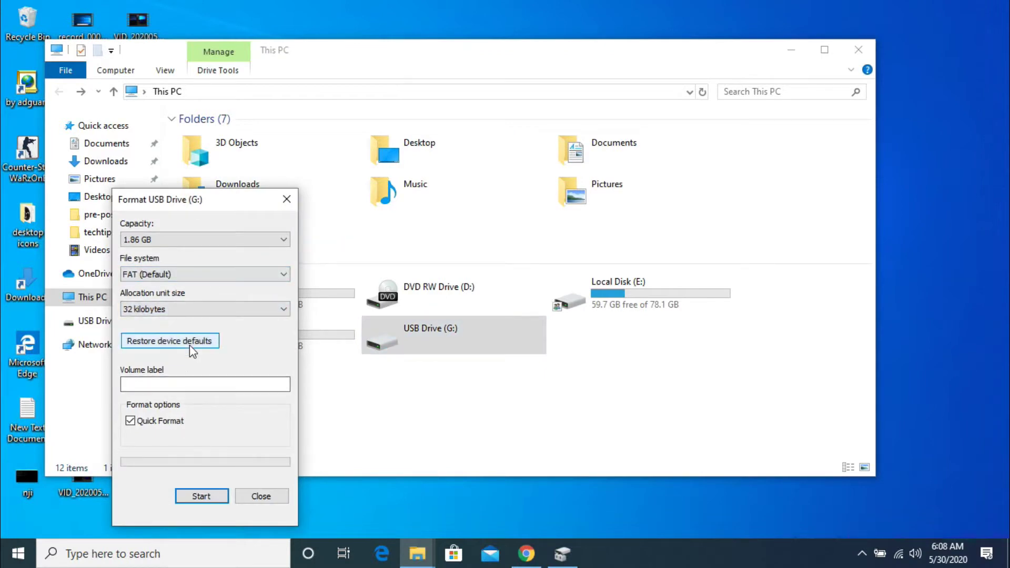
{"action": "left_click", "coordinate": [212, 495]}
{"action": "left_click", "coordinate": [541, 278]}
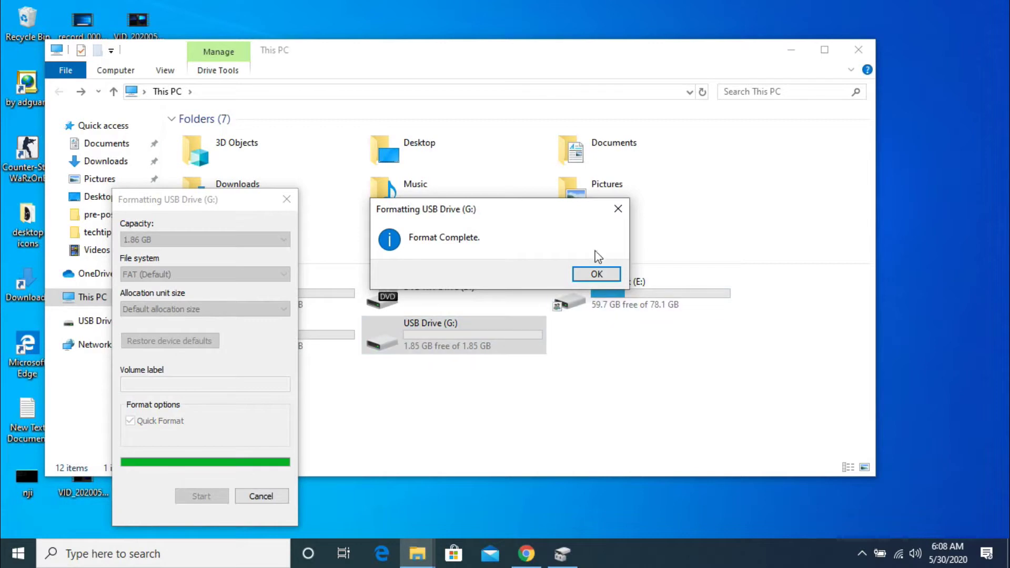
{"action": "left_click", "coordinate": [594, 275]}
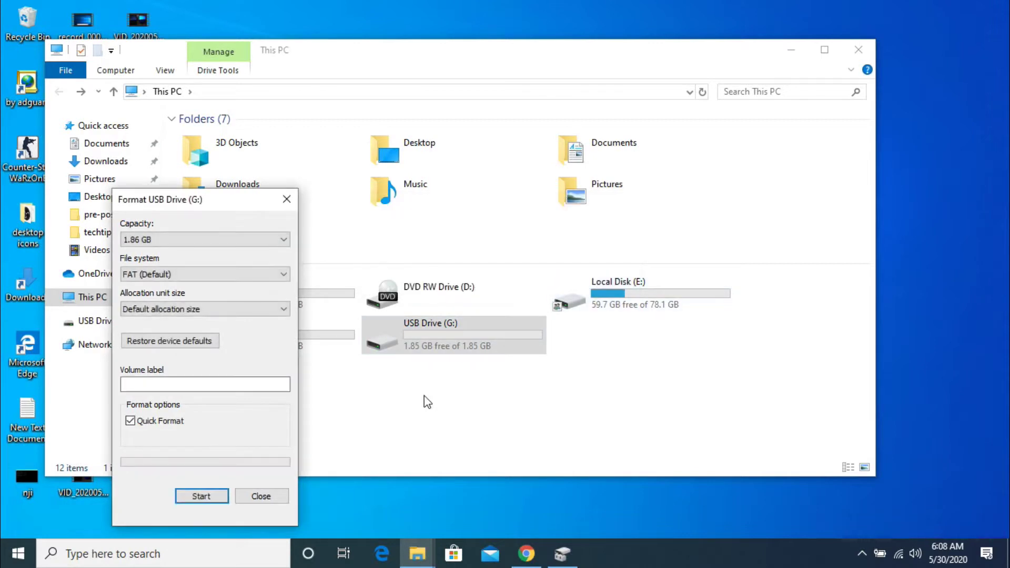
{"action": "left_click", "coordinate": [262, 496]}
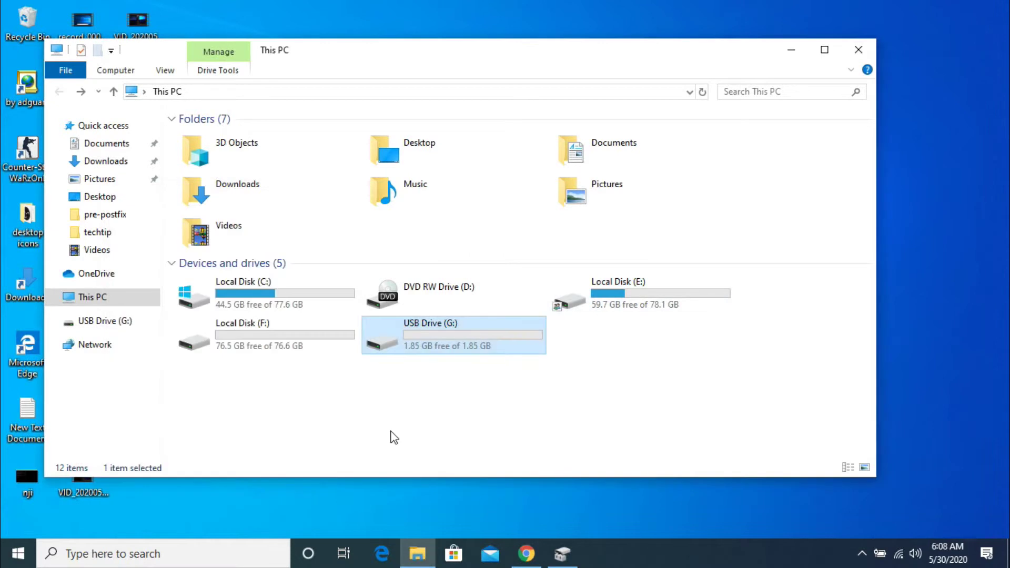
{"action": "left_click", "coordinate": [458, 350]}
{"action": "double_click", "coordinate": [459, 350]}
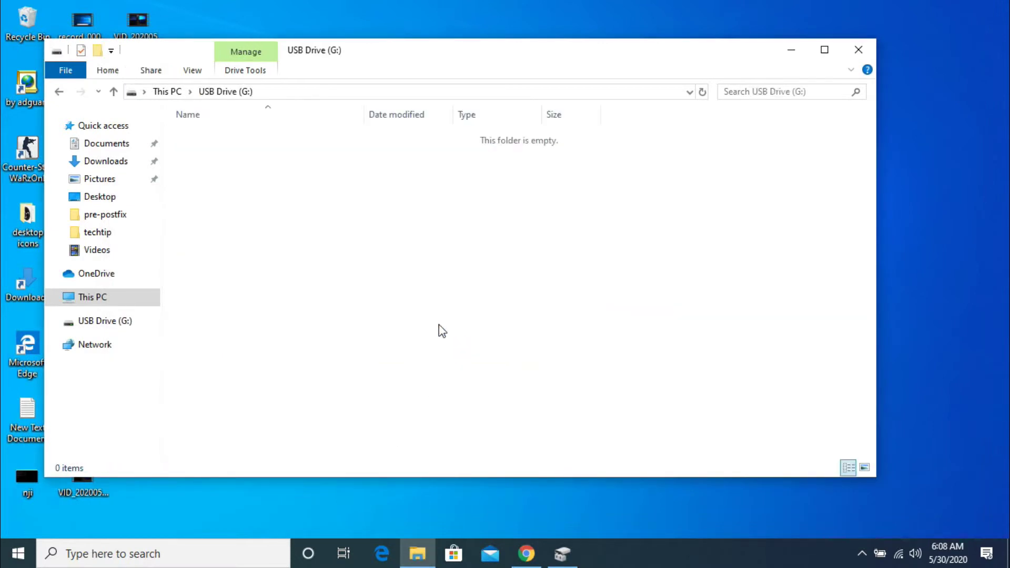
Return to This PC and copy the desktop file New Text Document into USB Drive (G:).
{"action": "left_click", "coordinate": [59, 91]}
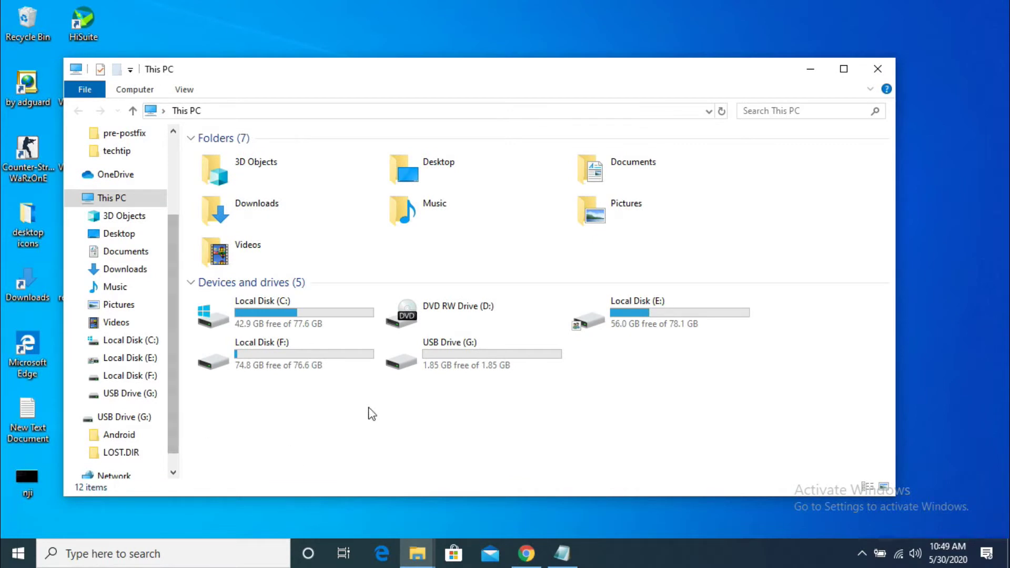
{"action": "right_click", "coordinate": [21, 406]}
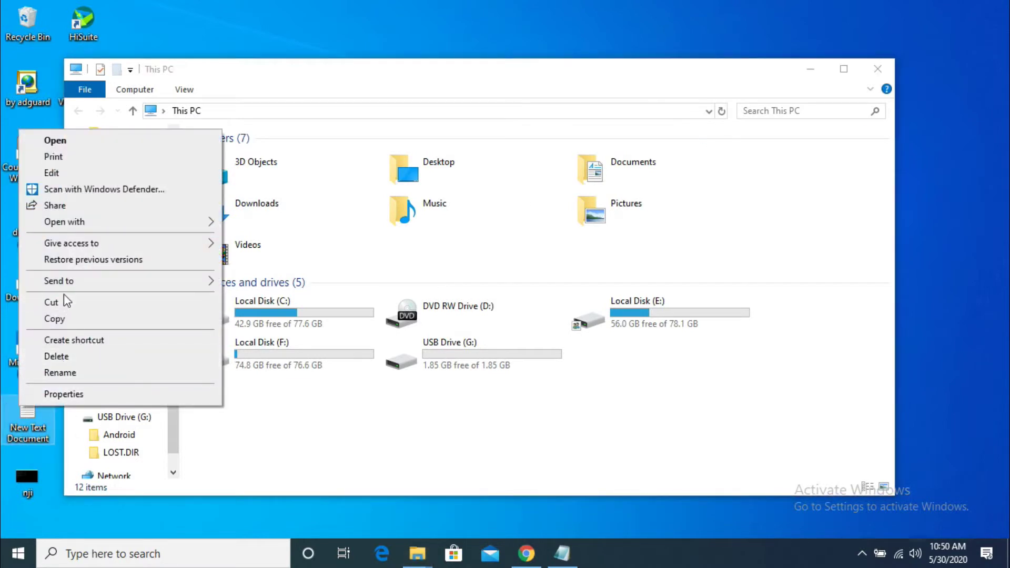
{"action": "left_click", "coordinate": [68, 318]}
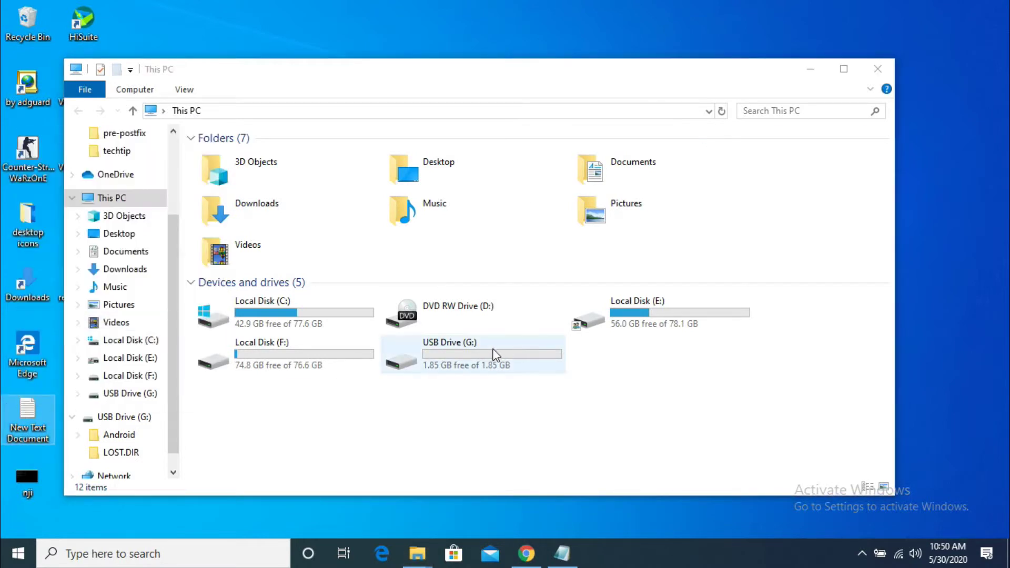
{"action": "double_click", "coordinate": [493, 350]}
{"action": "right_click", "coordinate": [263, 231]}
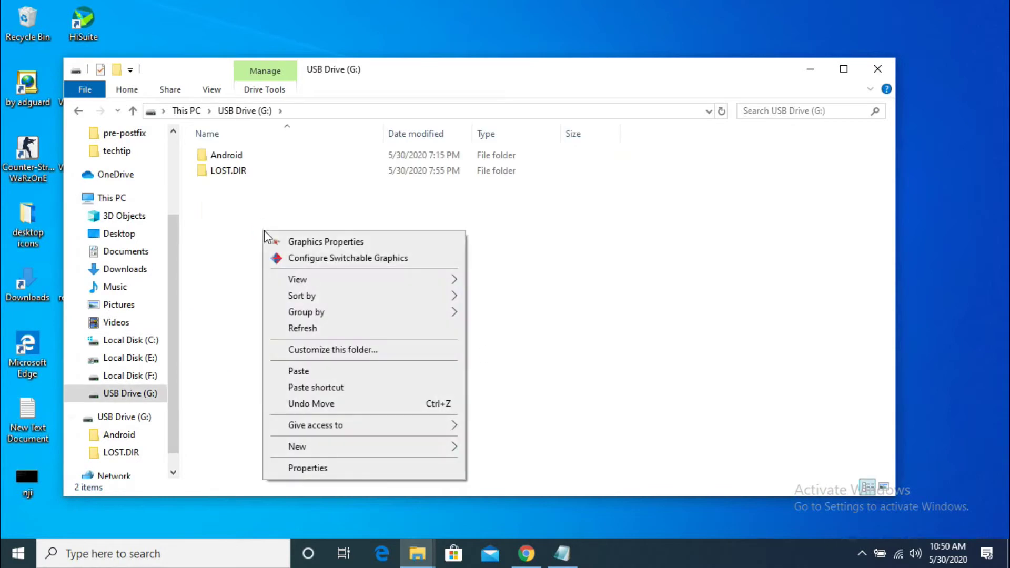
{"action": "left_click", "coordinate": [314, 371]}
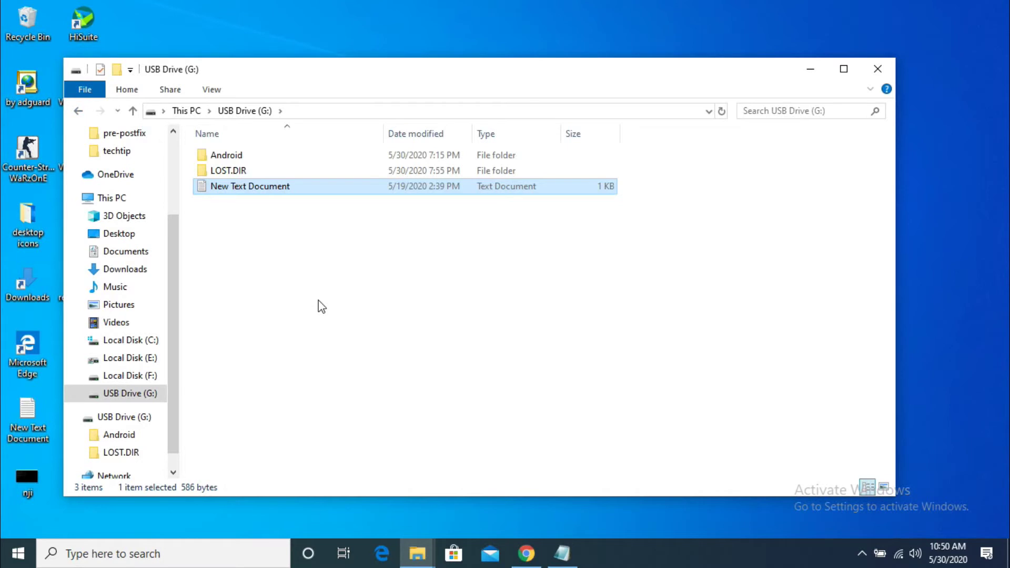
Show the desktop, reopen This PC from its shortcut and check the contents of USB Drive (G:) for the copied file.
{"action": "key", "text": "super+d"}
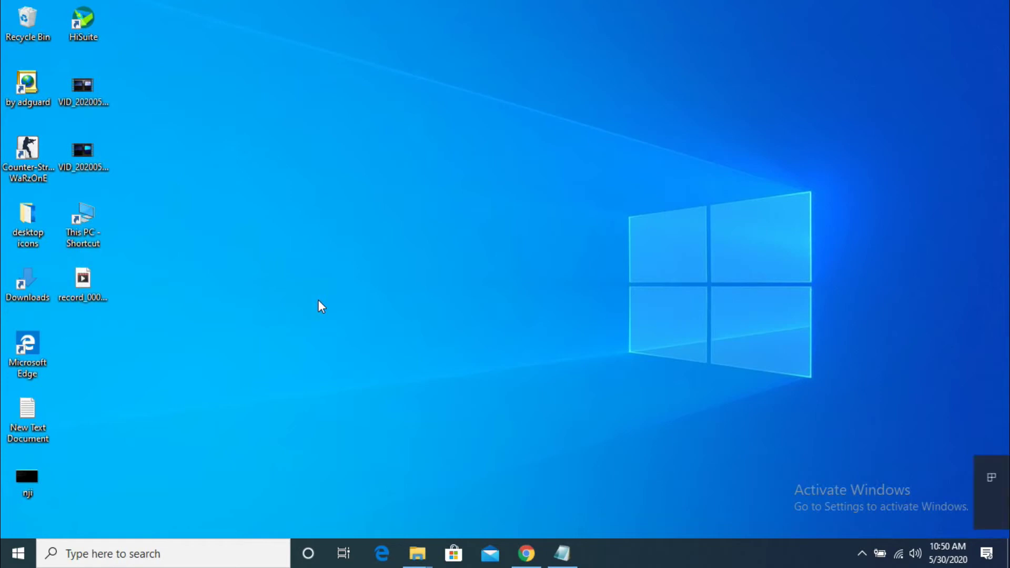
{"action": "double_click", "coordinate": [88, 210]}
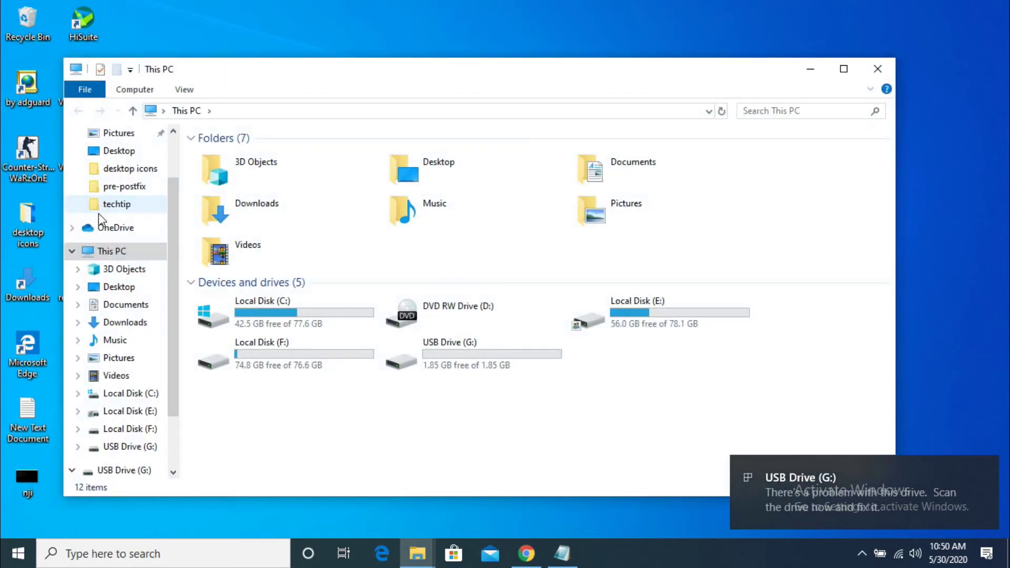
{"action": "double_click", "coordinate": [509, 360]}
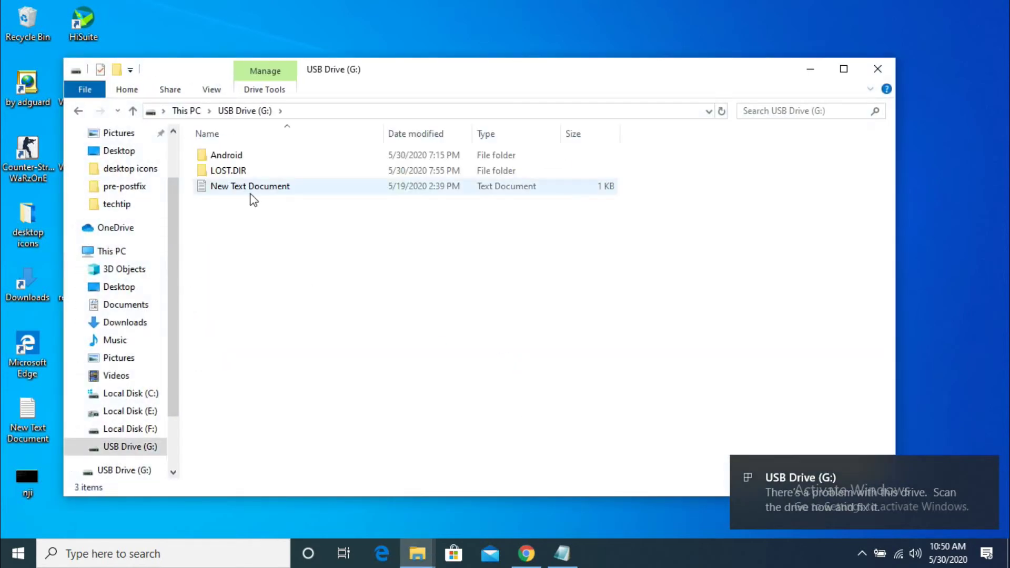